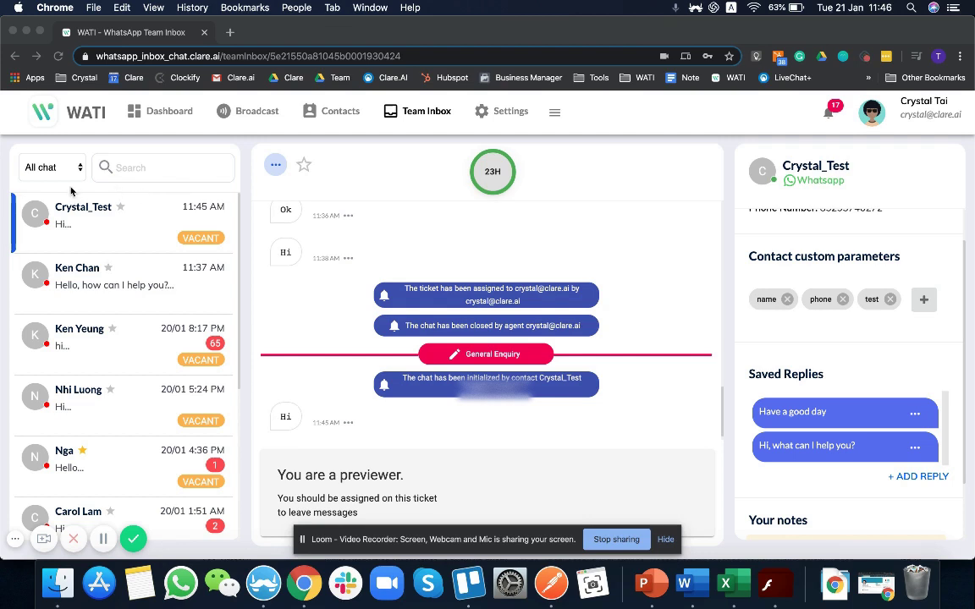
# Assign the open Crystal_Test chat to yourself from the agent list.
pyautogui.click(60, 157)
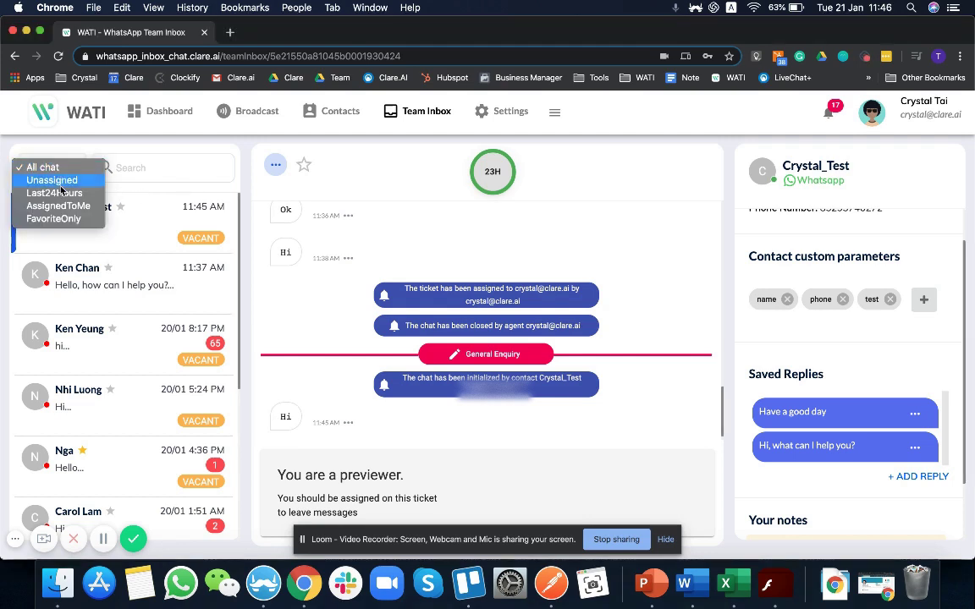
pyautogui.click(125, 155)
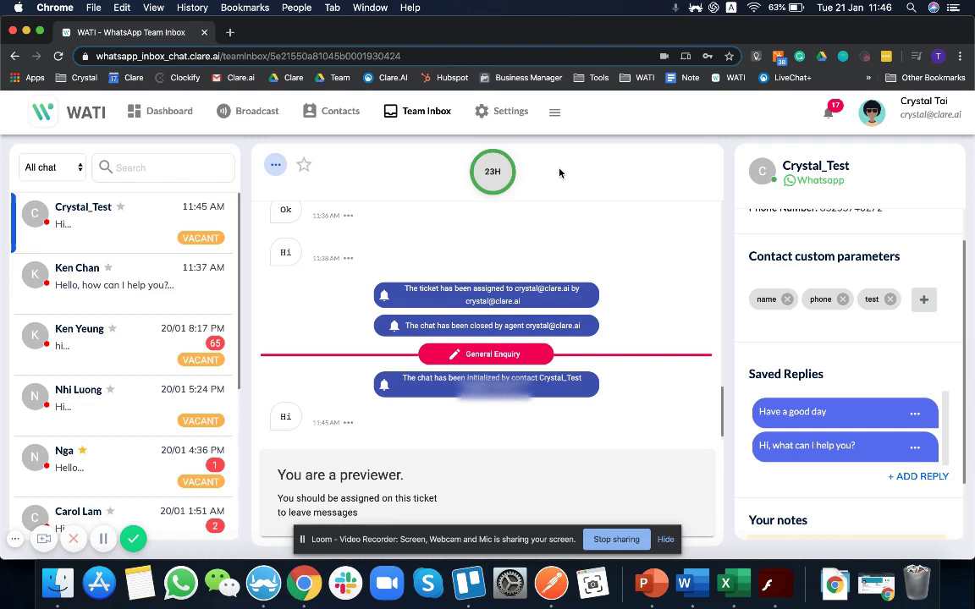
pyautogui.click(659, 542)
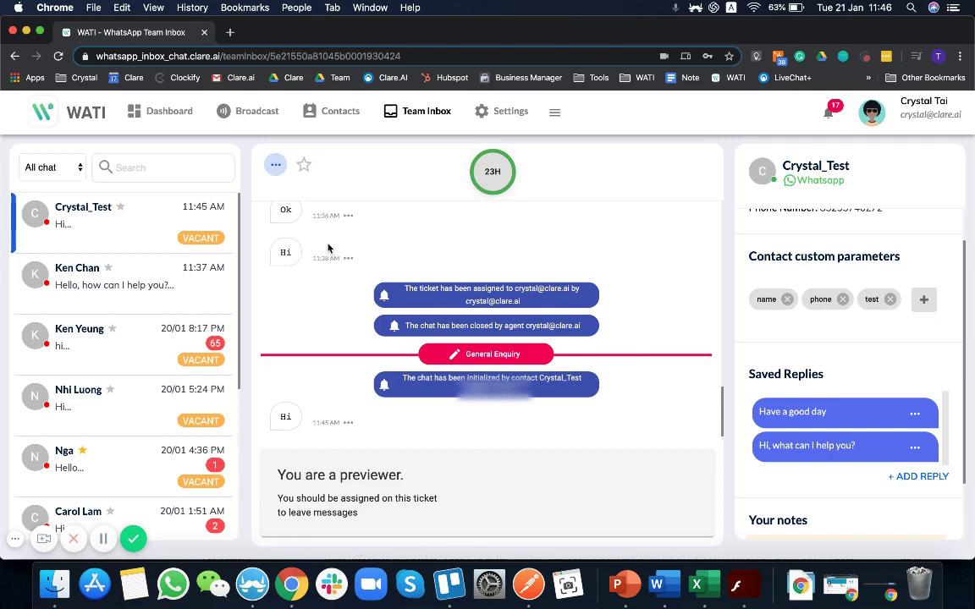
pyautogui.click(275, 165)
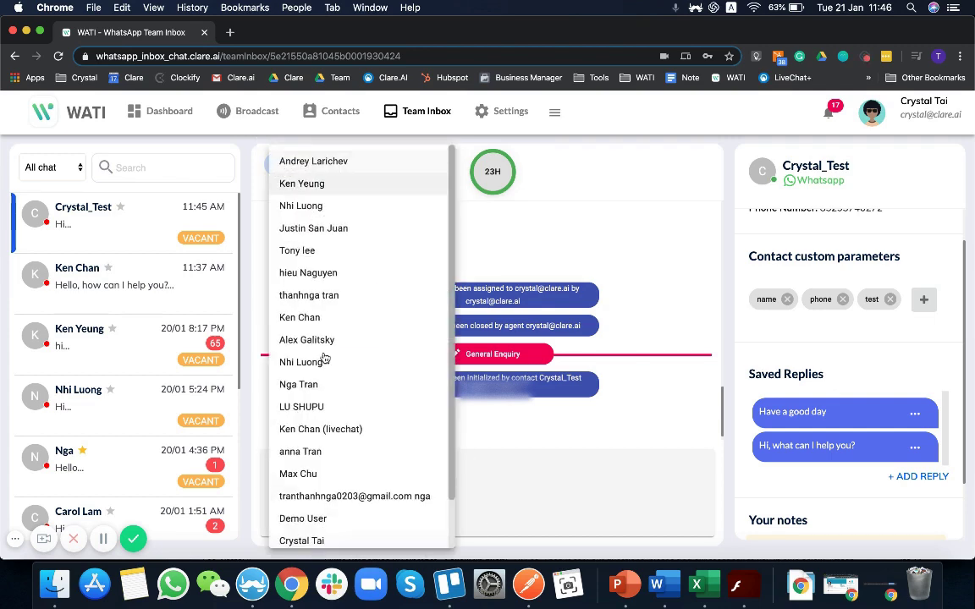
pyautogui.scroll(-2, 327, 373)
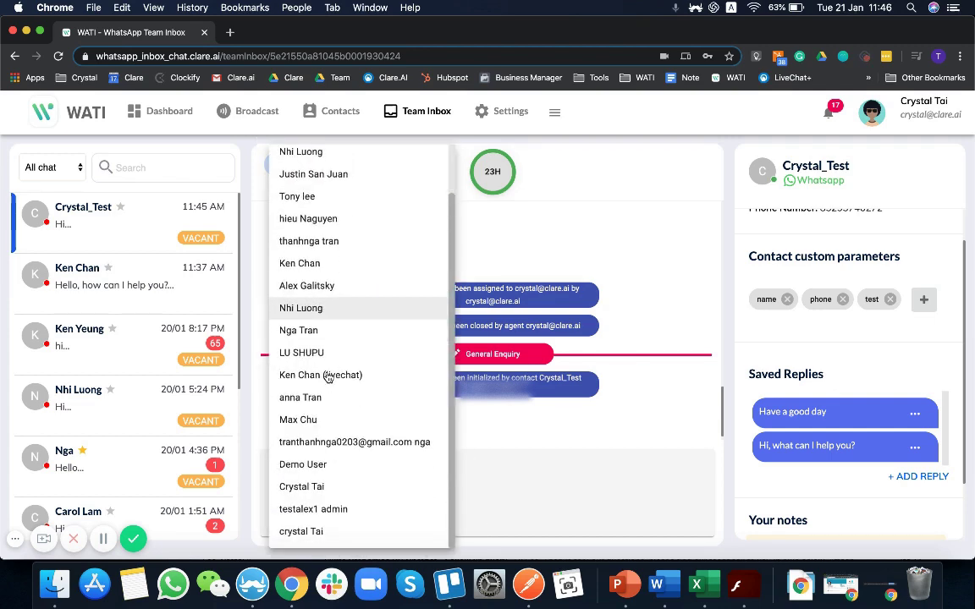
pyautogui.click(331, 491)
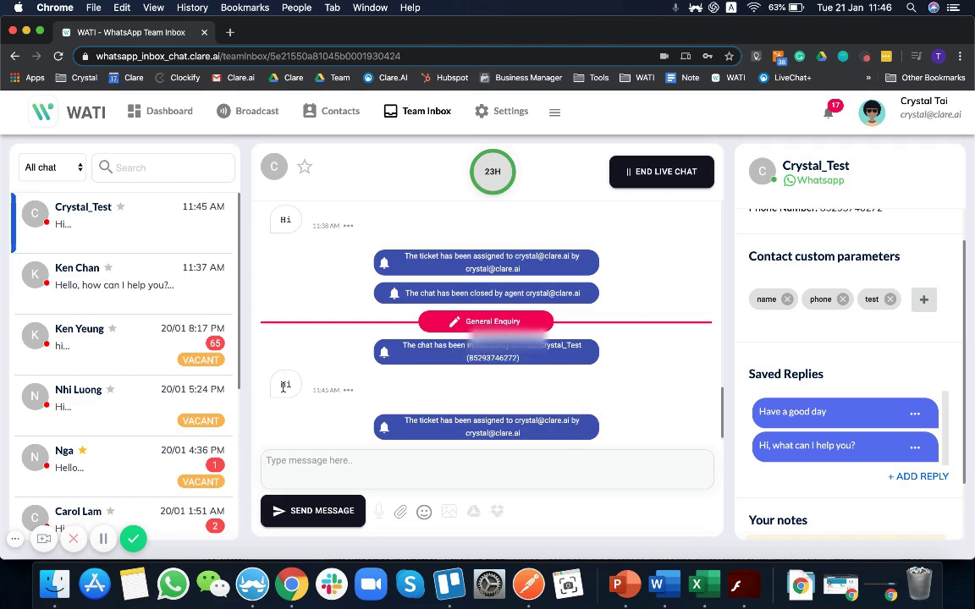
# Send the reply 'Hi' to the customer.
pyautogui.click(326, 473)
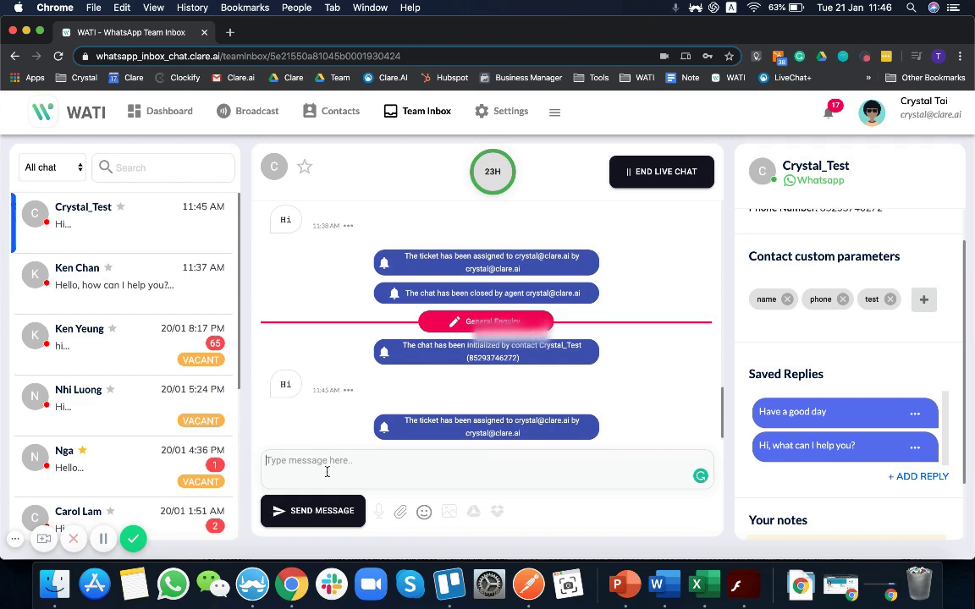
pyautogui.write('Hi')
pyautogui.press('Return')
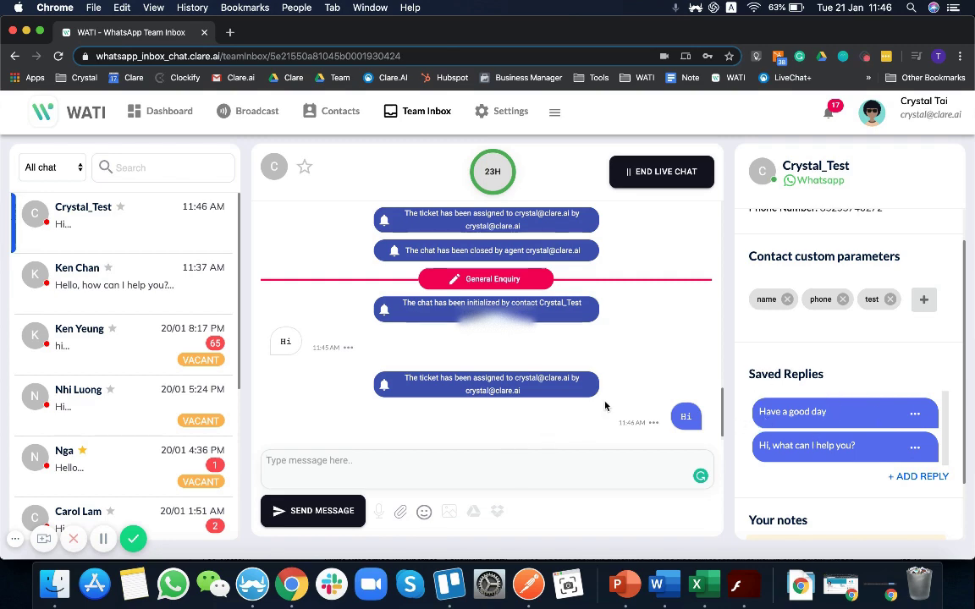
pyautogui.scroll(2, 605, 407)
pyautogui.scroll(2, 606, 407)
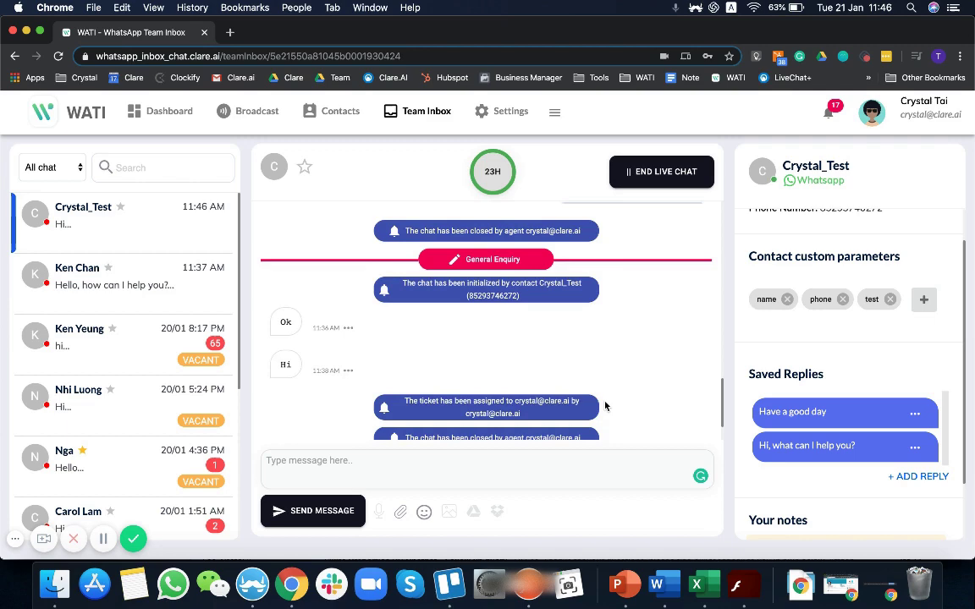
pyautogui.scroll(2, 605, 406)
pyautogui.scroll(3, 605, 406)
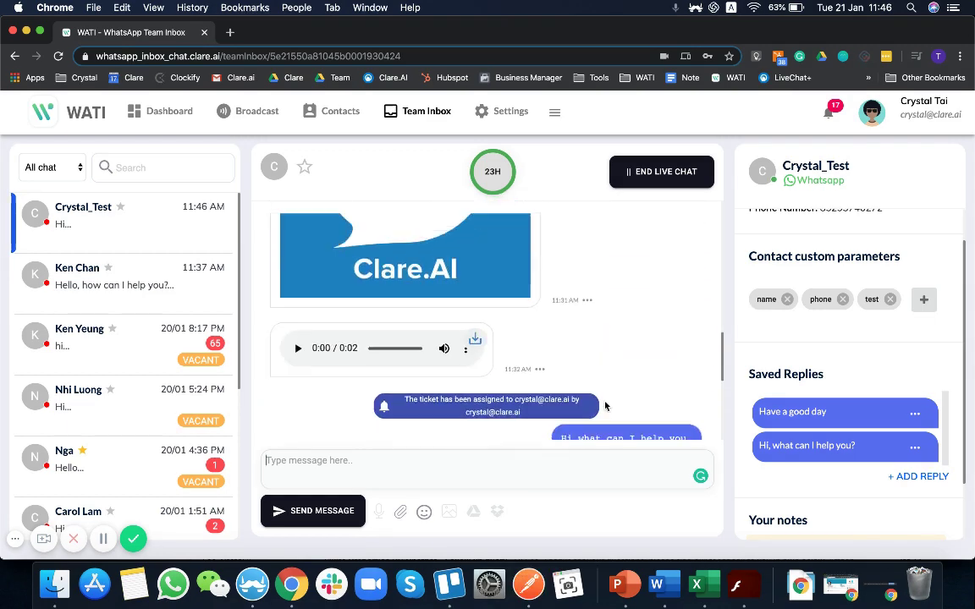
pyautogui.scroll(1, 605, 406)
pyautogui.scroll(2, 605, 406)
pyautogui.scroll(2, 606, 406)
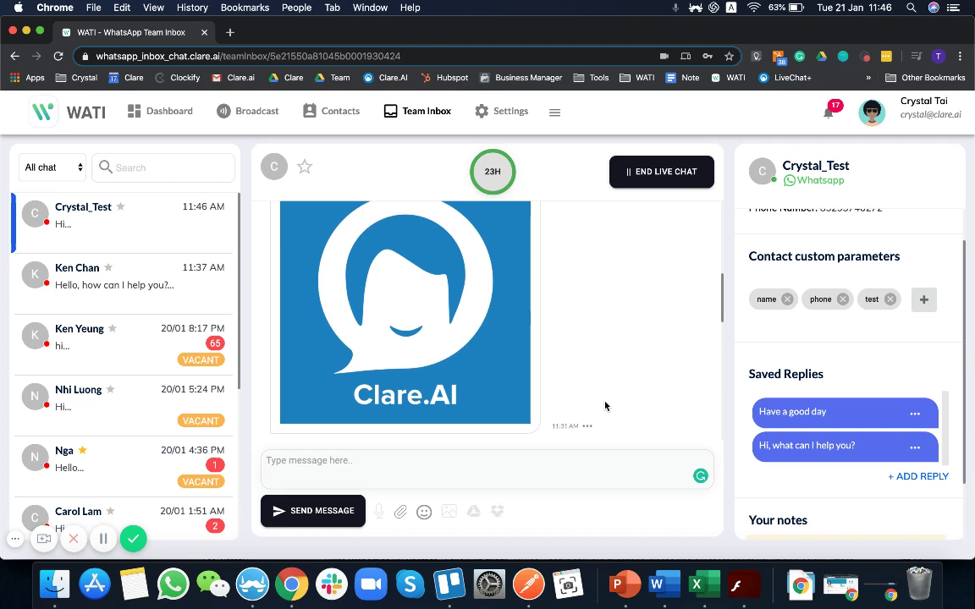
pyautogui.scroll(1, 605, 406)
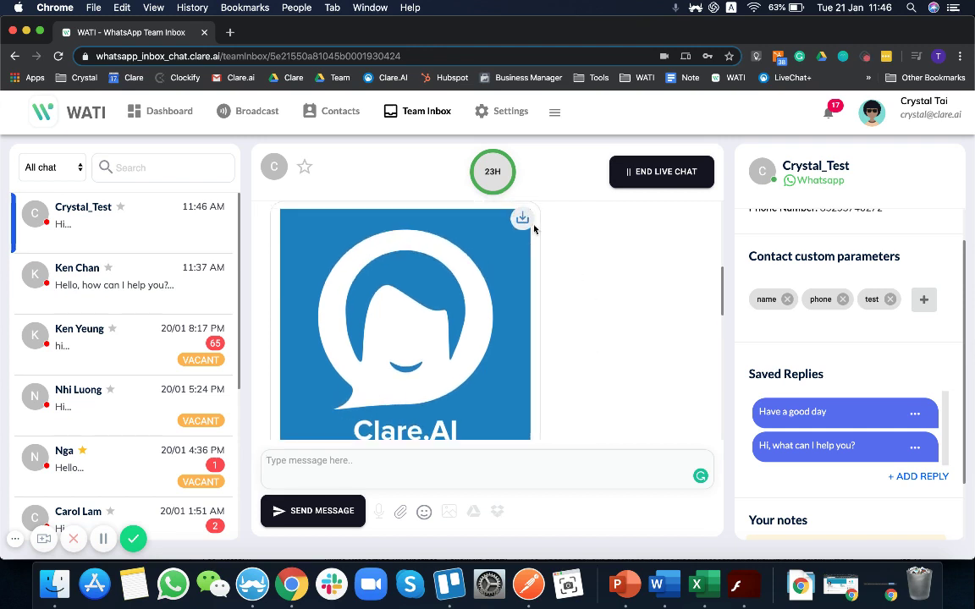
pyautogui.scroll(-2, 578, 323)
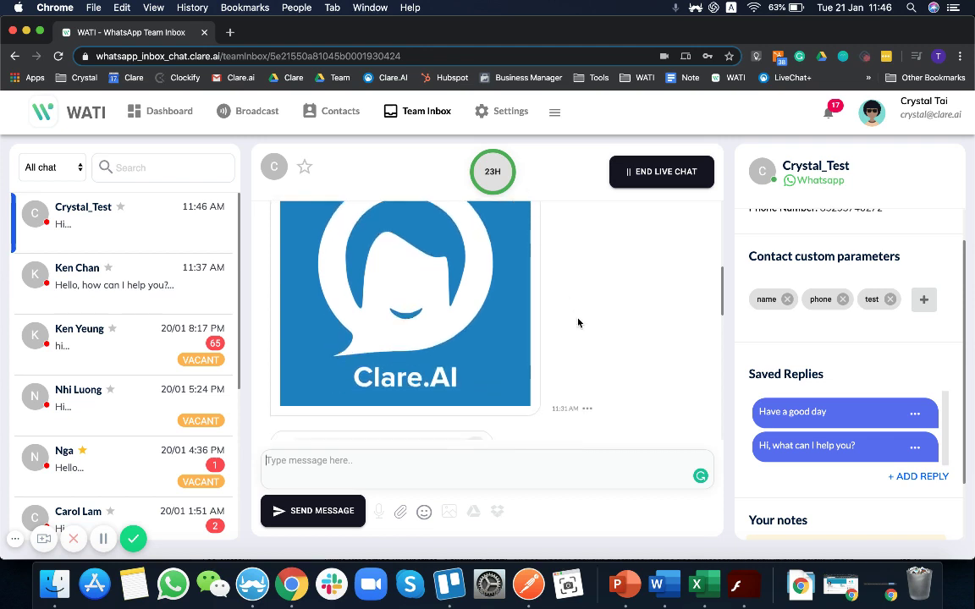
pyautogui.scroll(-2, 578, 322)
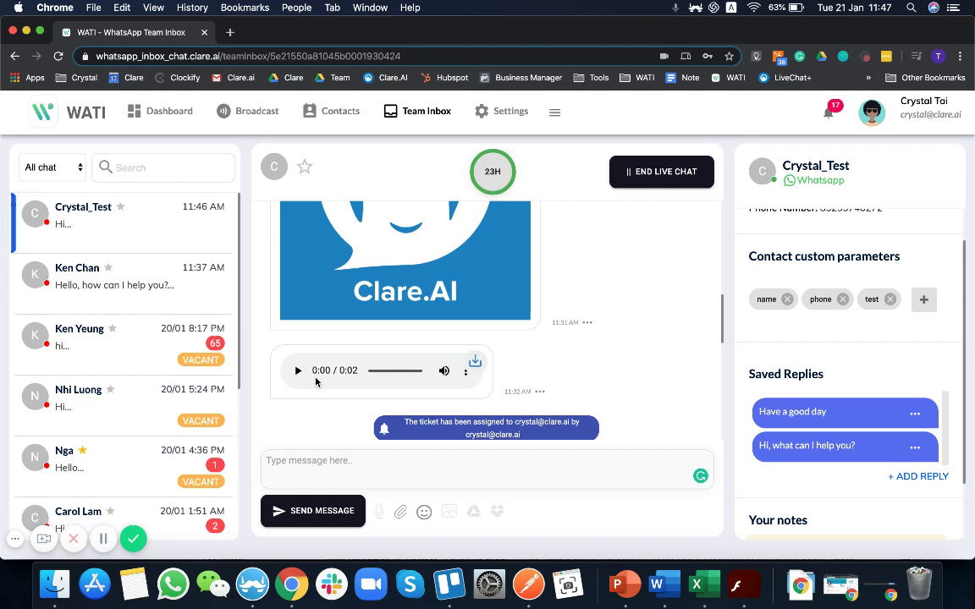
pyautogui.click(299, 372)
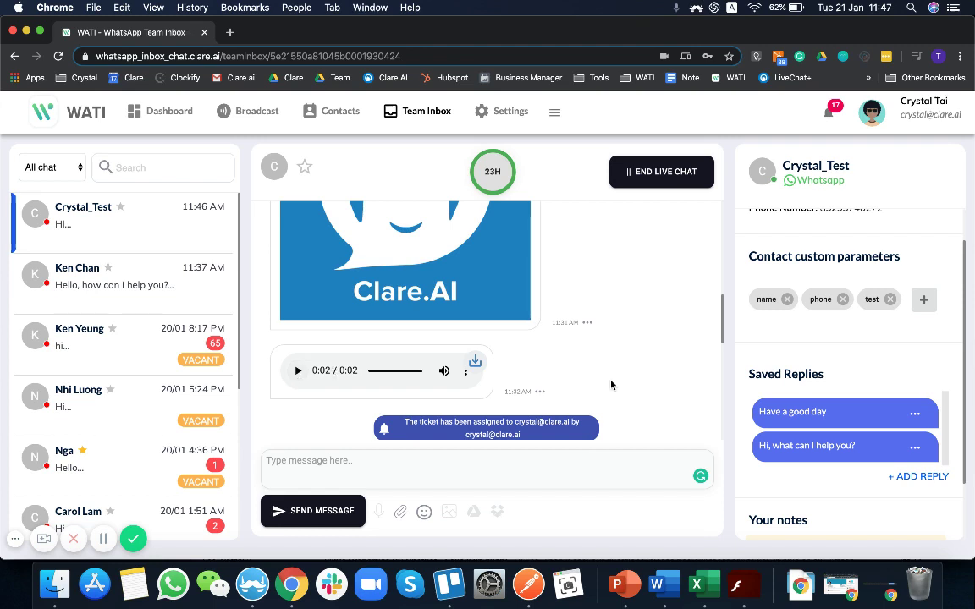
pyautogui.scroll(-2, 623, 386)
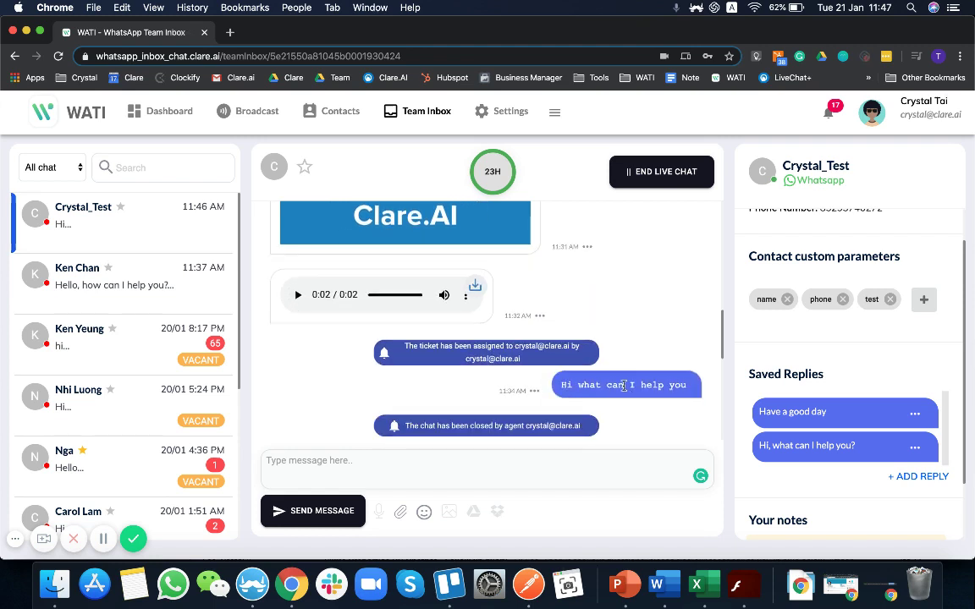
pyautogui.scroll(-1, 624, 386)
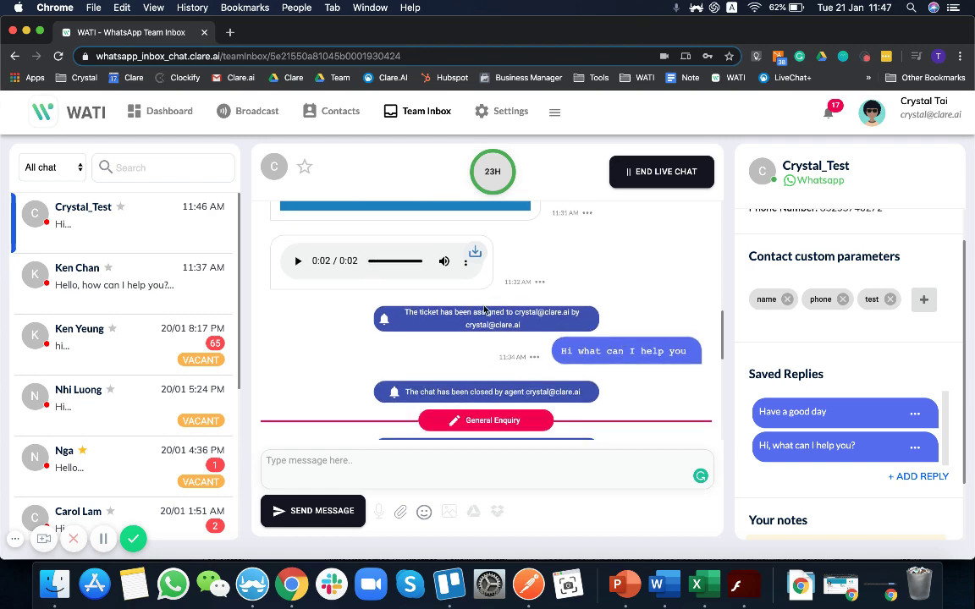
pyautogui.scroll(-1, 672, 376)
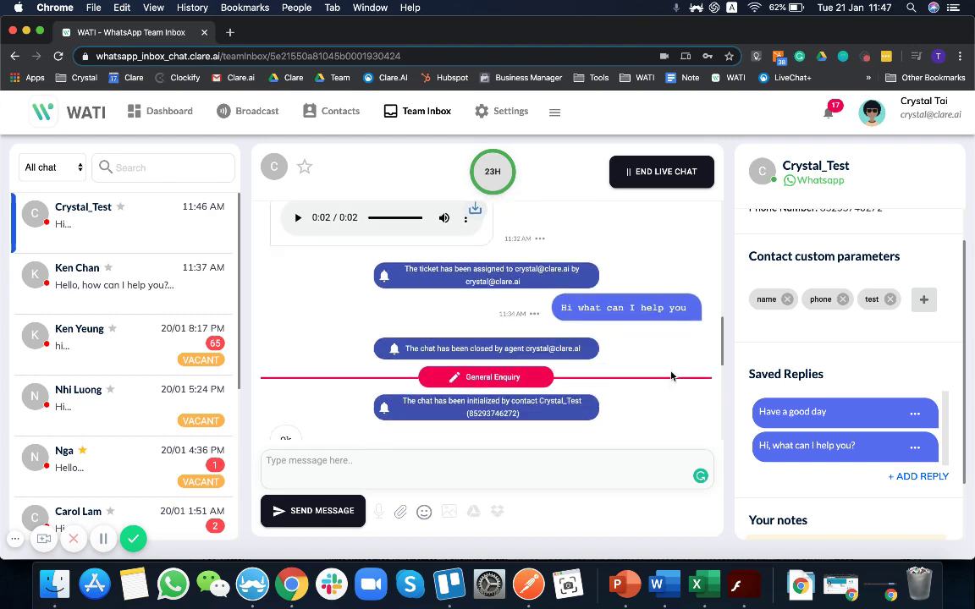
pyautogui.scroll(-3, 671, 376)
pyautogui.scroll(-3, 671, 376)
pyautogui.scroll(-3, 671, 376)
pyautogui.scroll(-1, 671, 376)
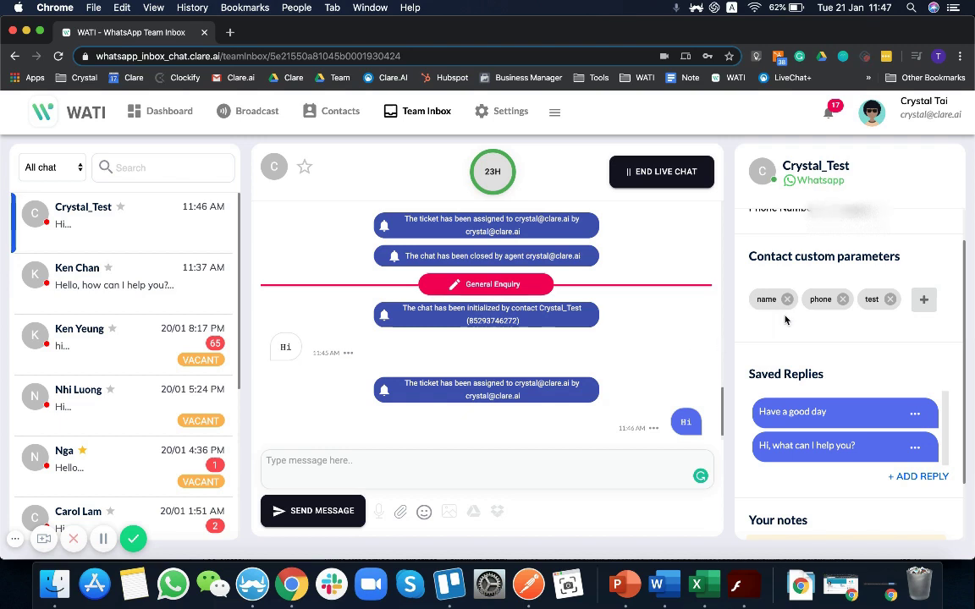
# Add a contact attribute named VIP with value 01.
pyautogui.scroll(2, 787, 321)
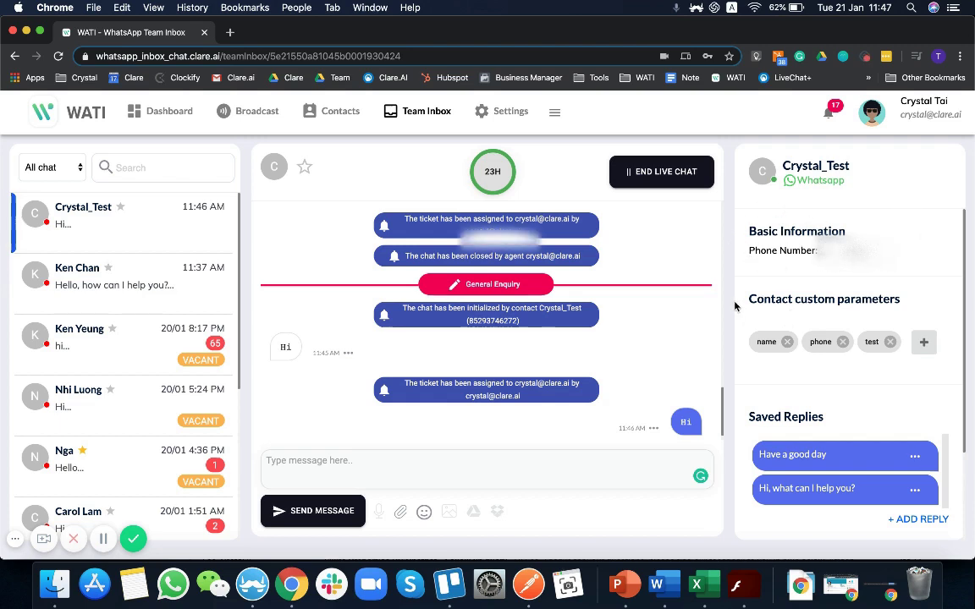
pyautogui.click(925, 343)
pyautogui.click(331, 353)
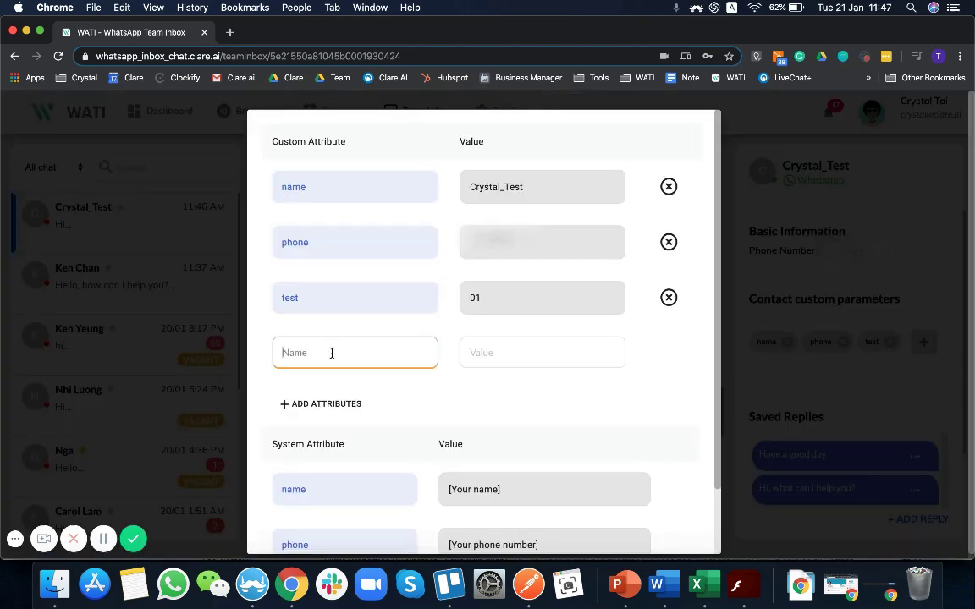
pyautogui.write('VIP')
pyautogui.click(507, 351)
pyautogui.write('01')
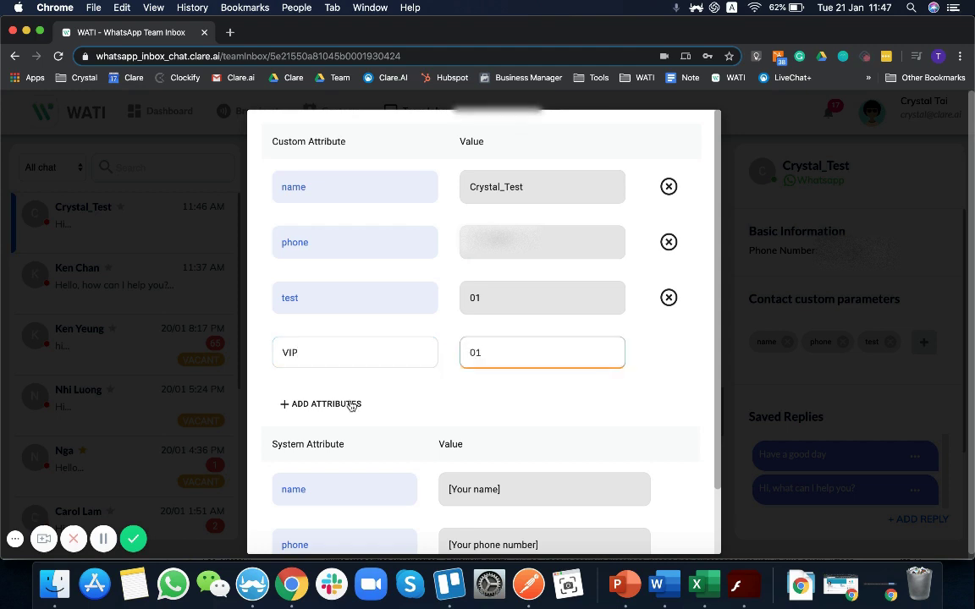
pyautogui.click(322, 403)
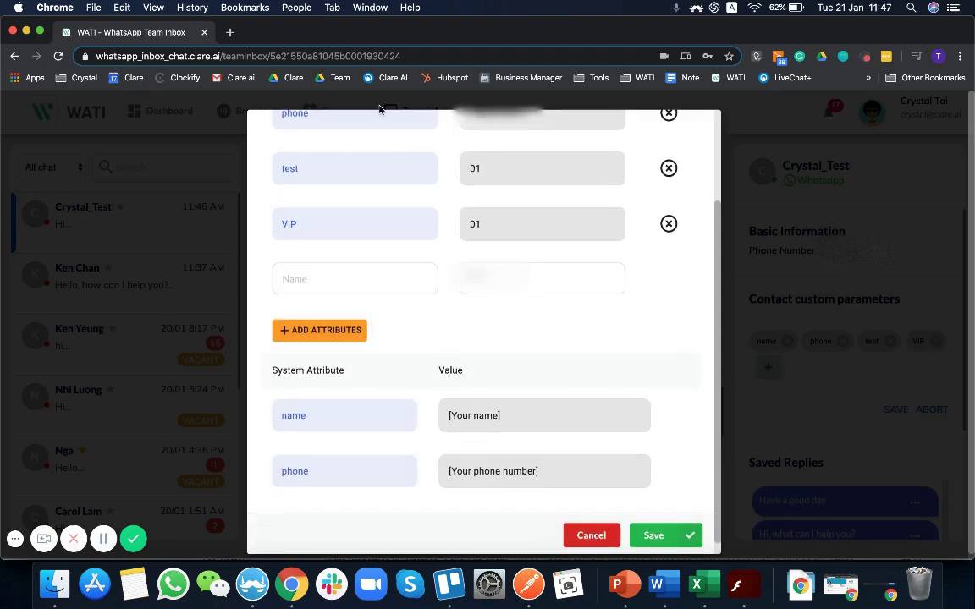
pyautogui.click(653, 537)
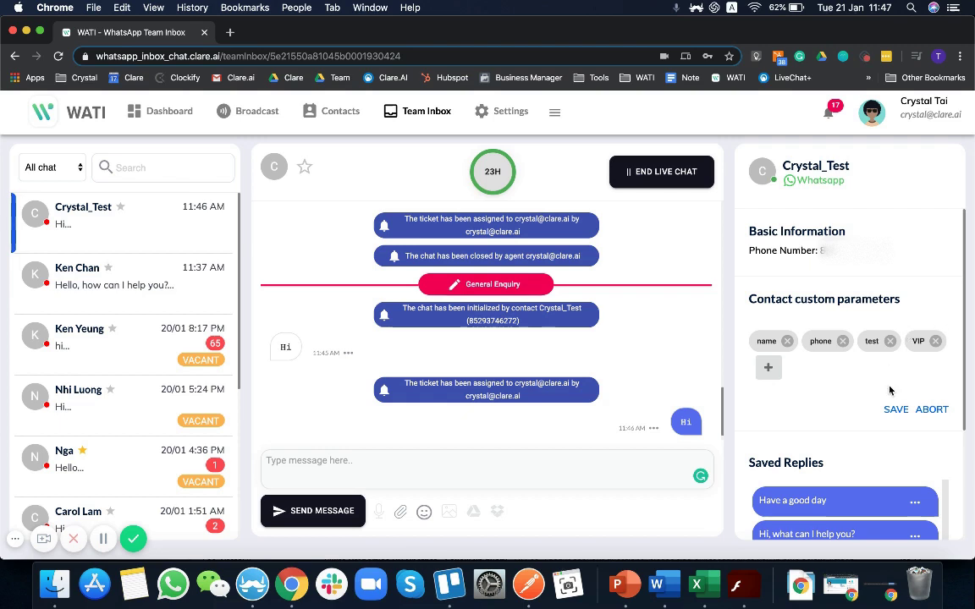
# Save the updated contact custom parameters in the panel.
pyautogui.scroll(-1, 890, 390)
pyautogui.scroll(-1, 890, 390)
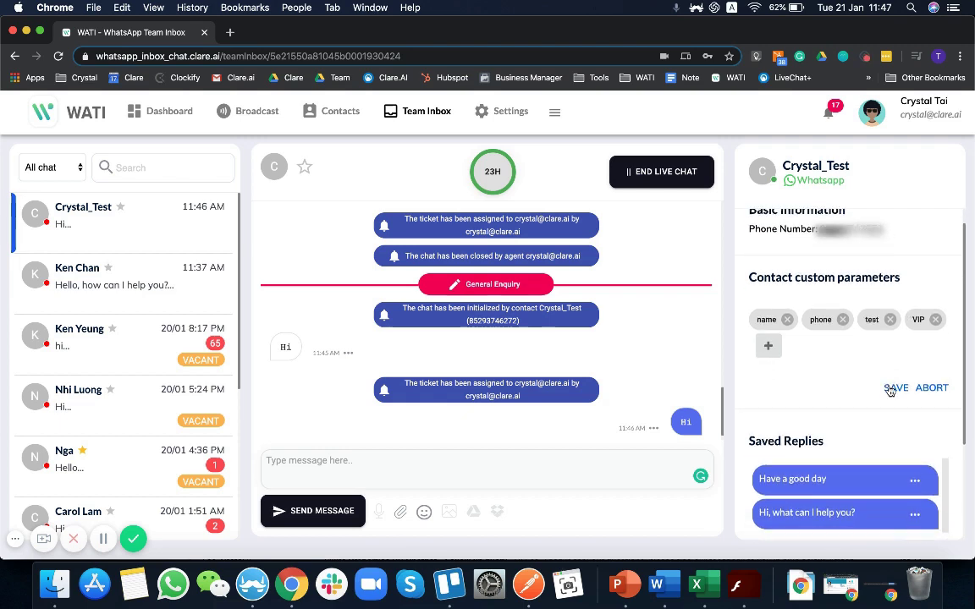
pyautogui.scroll(-2, 890, 391)
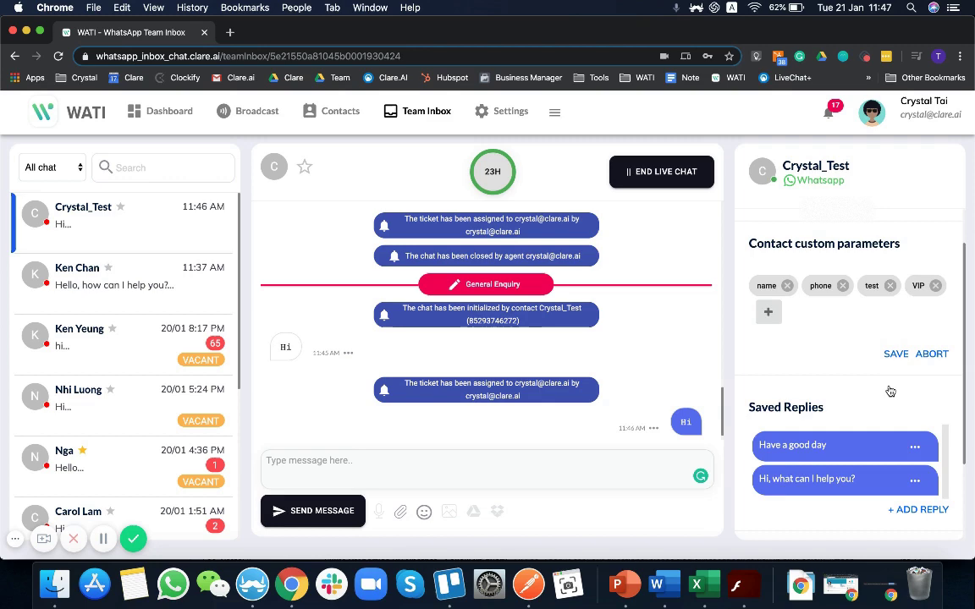
pyautogui.scroll(-1, 890, 390)
pyautogui.scroll(-2, 889, 391)
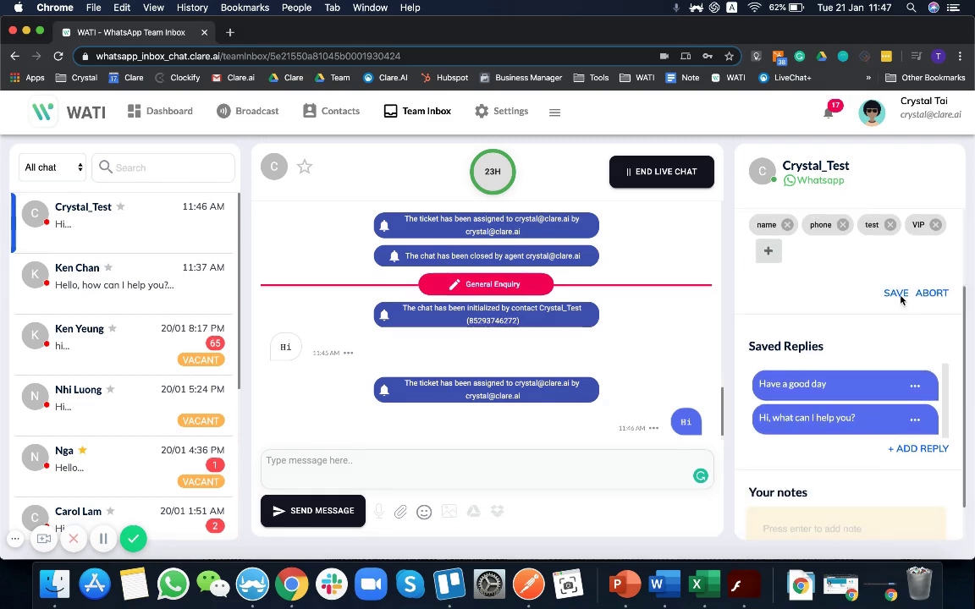
pyautogui.click(901, 297)
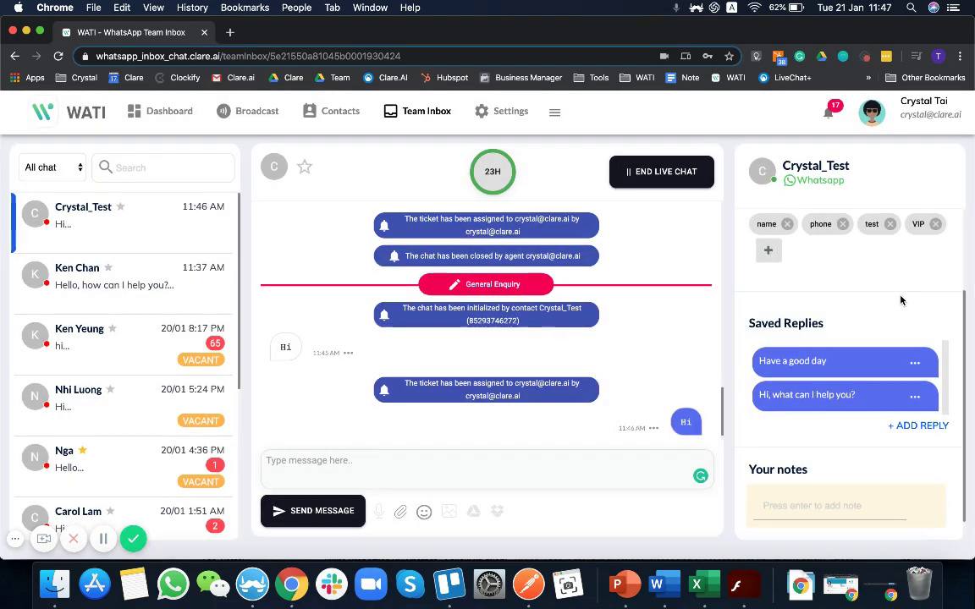
# Write 'Birthday Feb' into Crystal_Test's notes field.
pyautogui.scroll(-1, 901, 299)
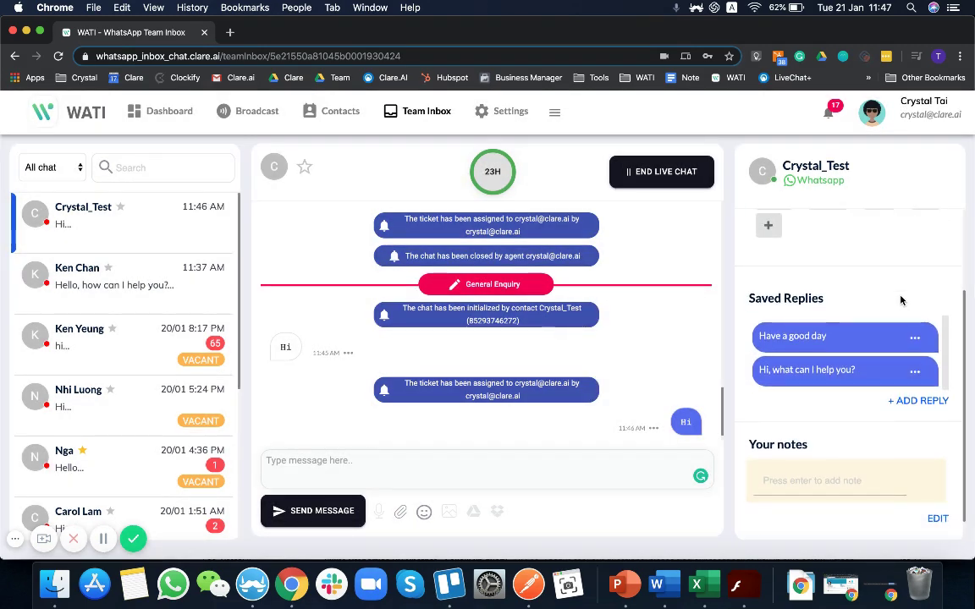
pyautogui.click(828, 470)
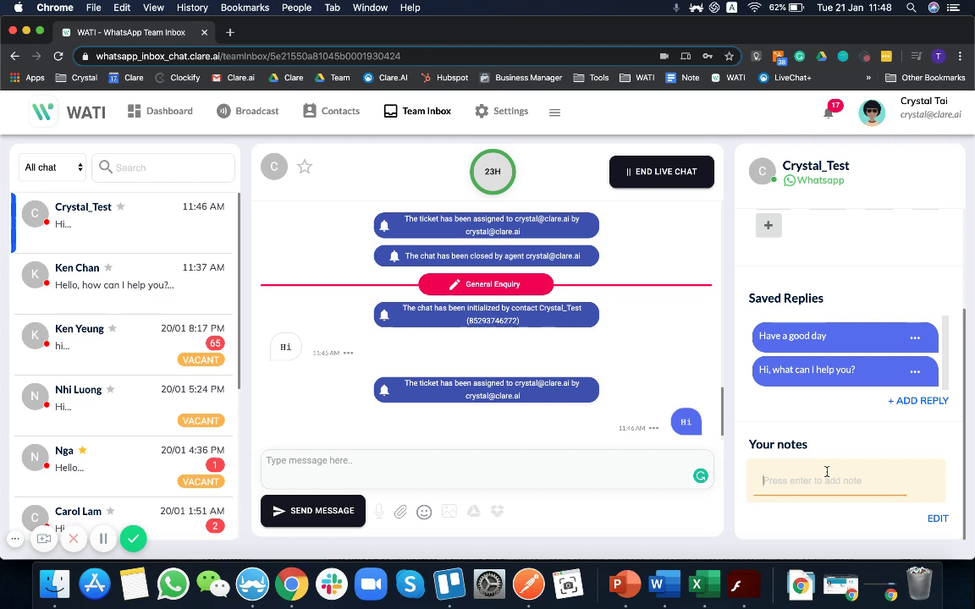
pyautogui.write('Birthday ')
pyautogui.write('Feb')
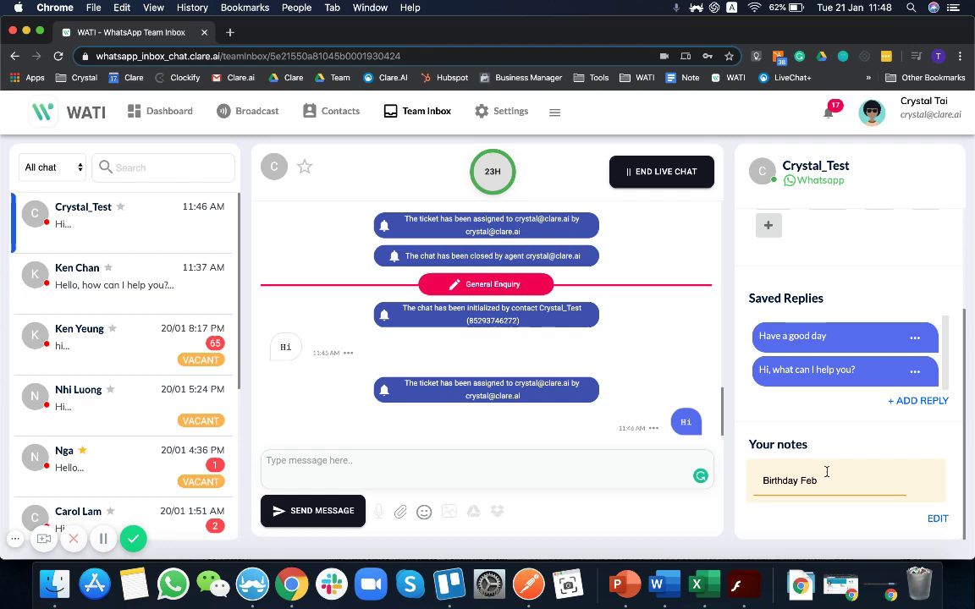